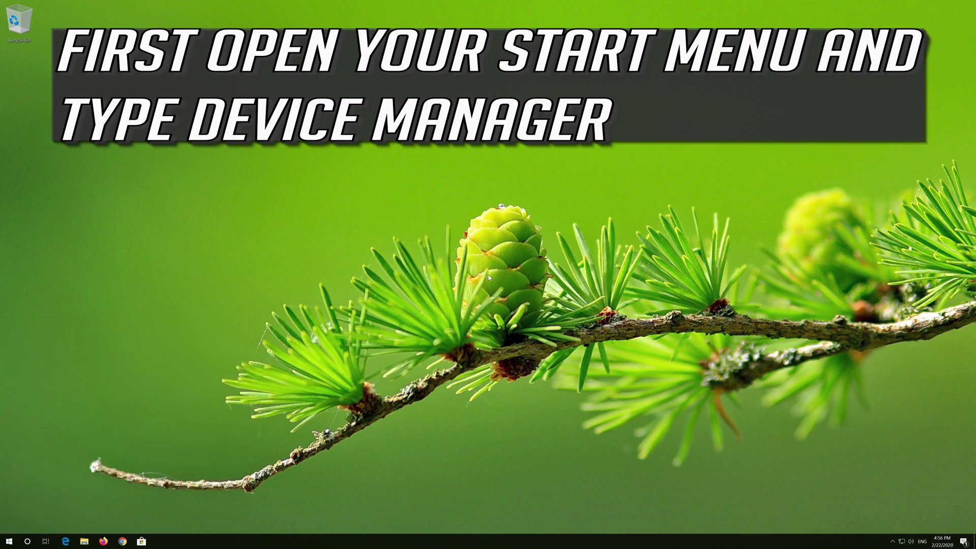
{"action": "type", "text": "device manager"}
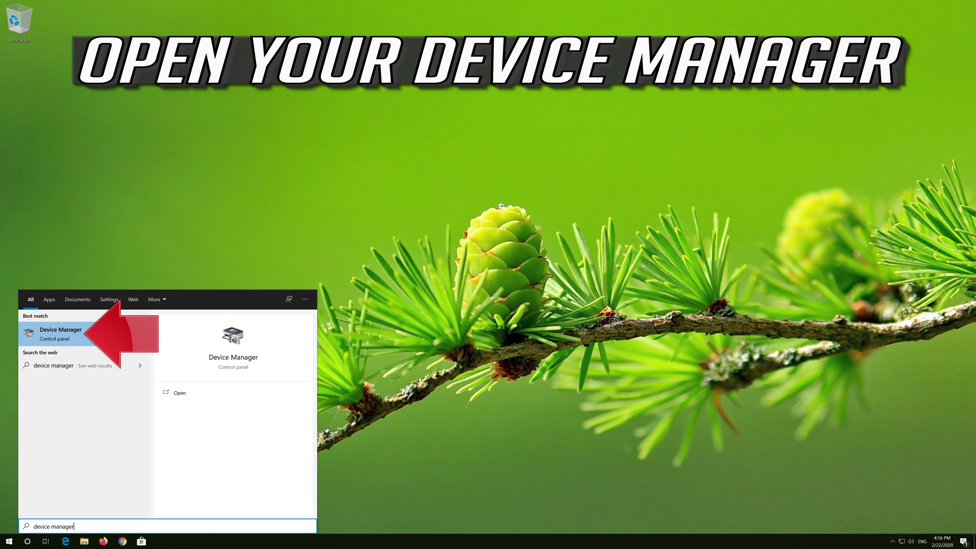
Step: Launch Device Manager from the Start menu search results
{"action": "left_click", "coordinate": [91, 336]}
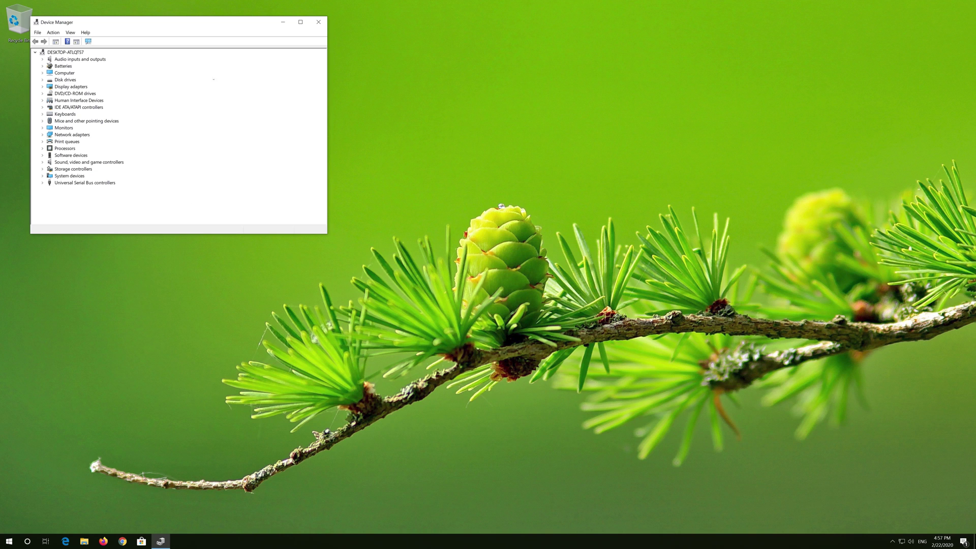
Step: Open Properties for the VirtualBox Graphics Adapter under Display adapters
{"action": "left_click_drag", "start_coordinate": [181, 22], "coordinate": [470, 131]}
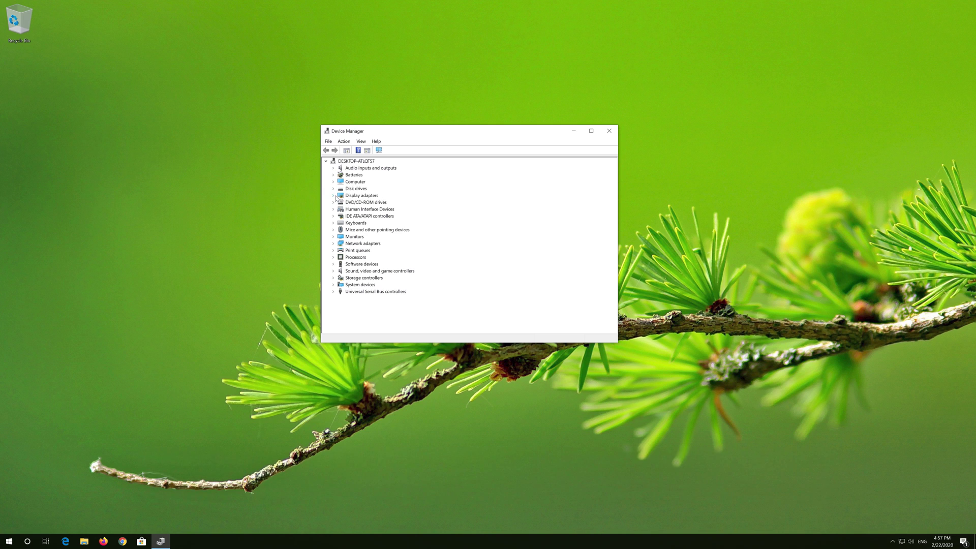
{"action": "left_click", "coordinate": [337, 196]}
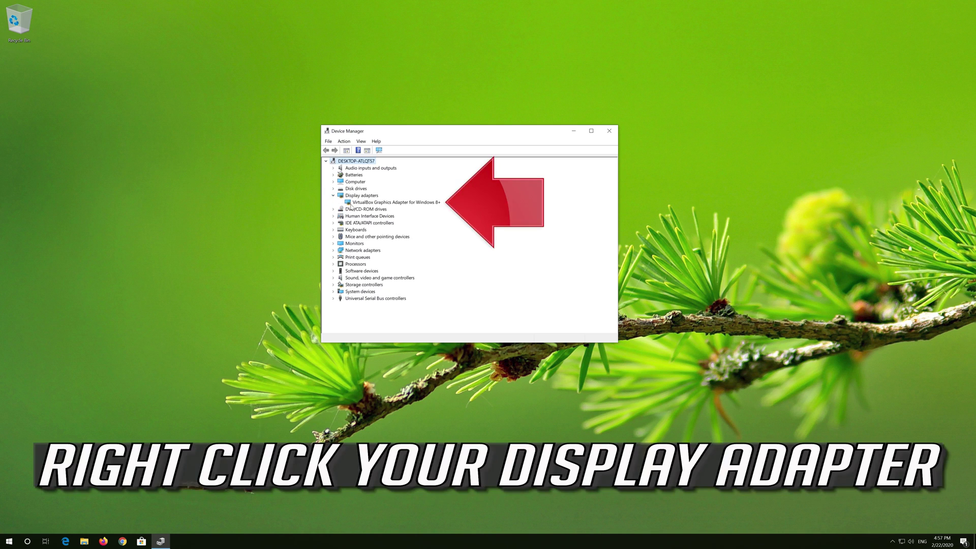
{"action": "left_click", "coordinate": [393, 201]}
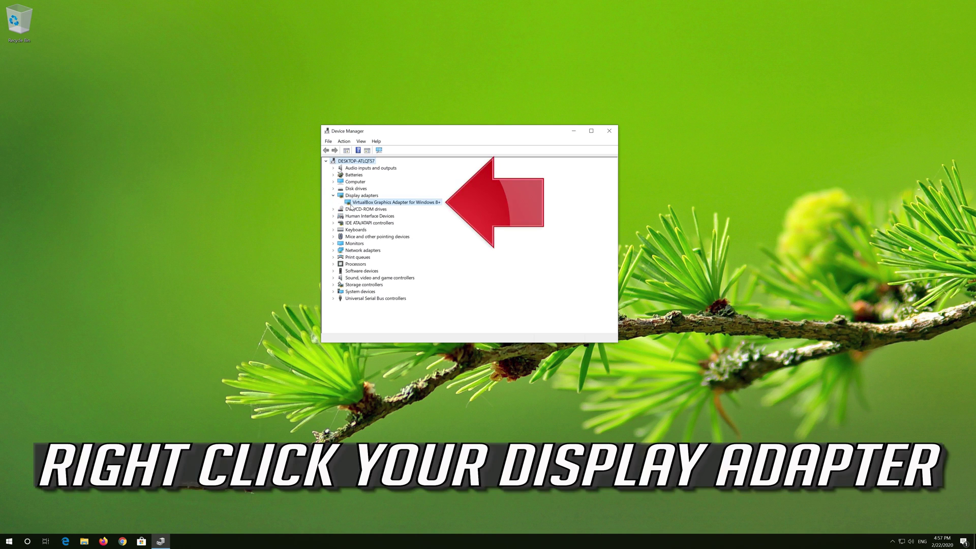
{"action": "right_click", "coordinate": [412, 202]}
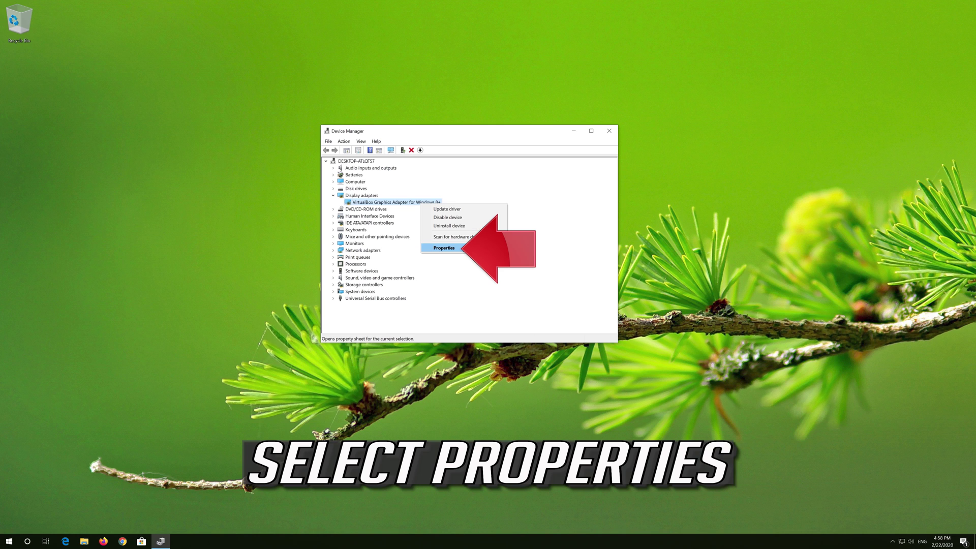
{"action": "left_click", "coordinate": [444, 248]}
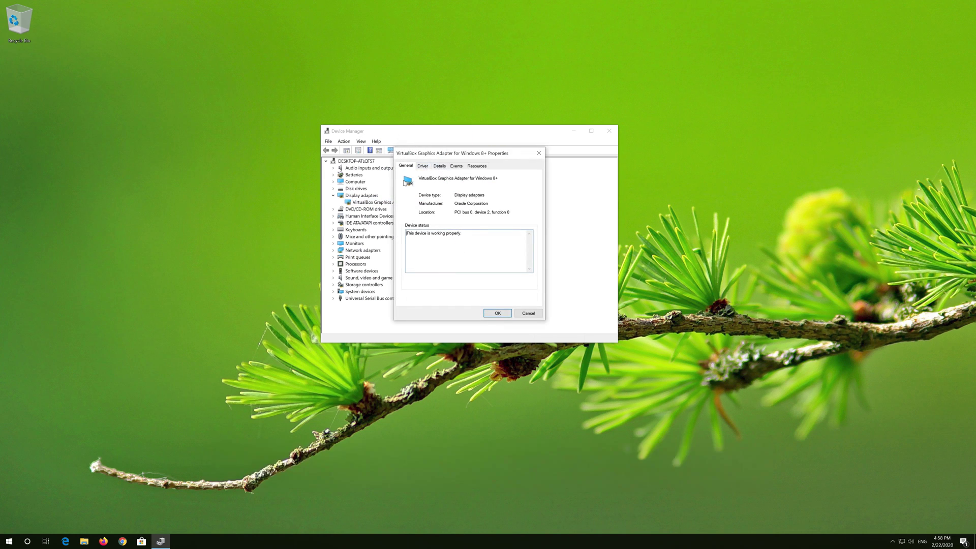
Step: Start the Update Driver wizard from the VirtualBox adapter's Driver tab
{"action": "left_click", "coordinate": [422, 167]}
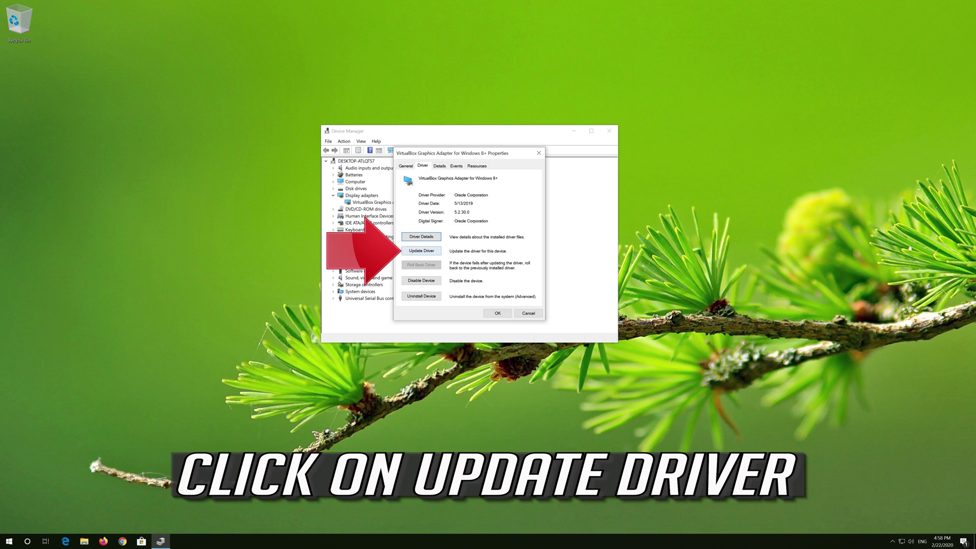
{"action": "left_click", "coordinate": [421, 251]}
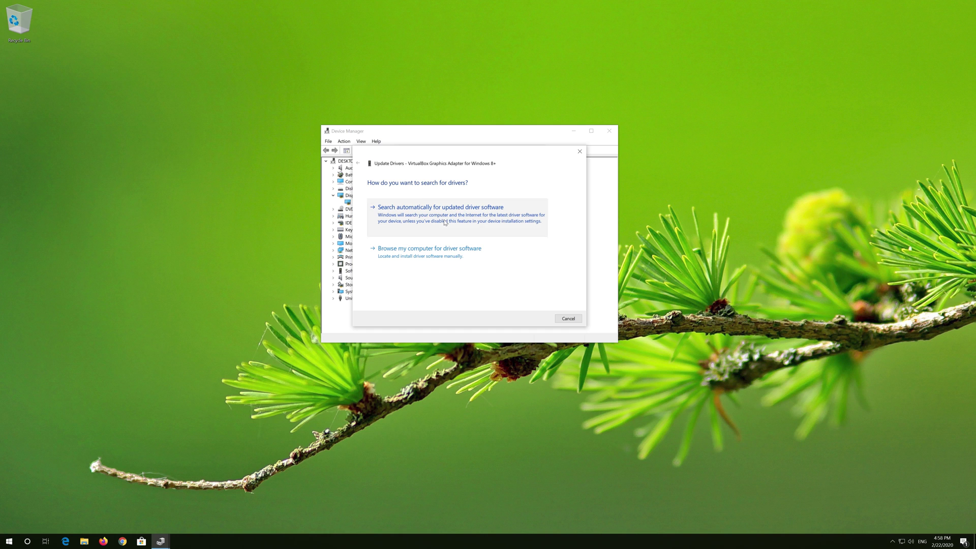
Step: Search automatically for a newer driver, then search for drivers on Windows Update
{"action": "left_click", "coordinate": [444, 222]}
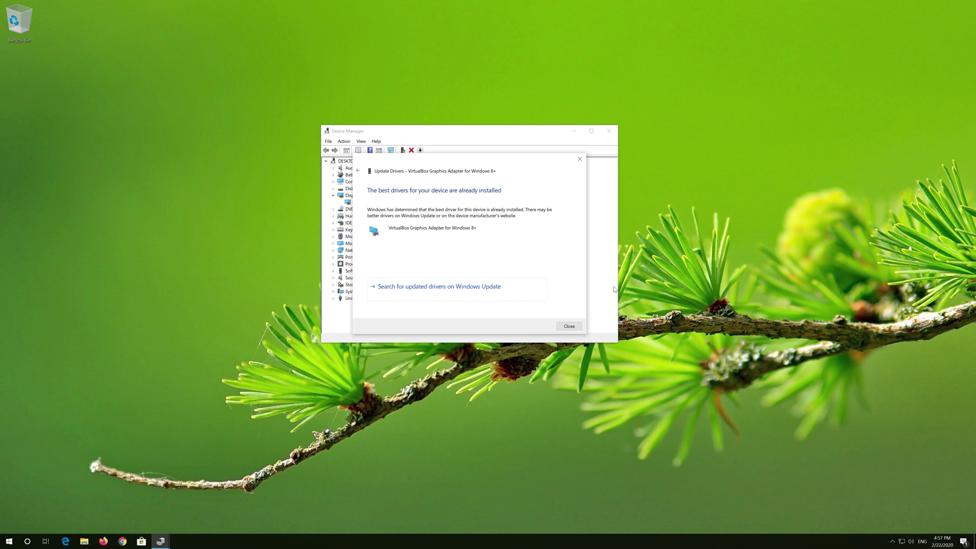
{"action": "left_click", "coordinate": [429, 288]}
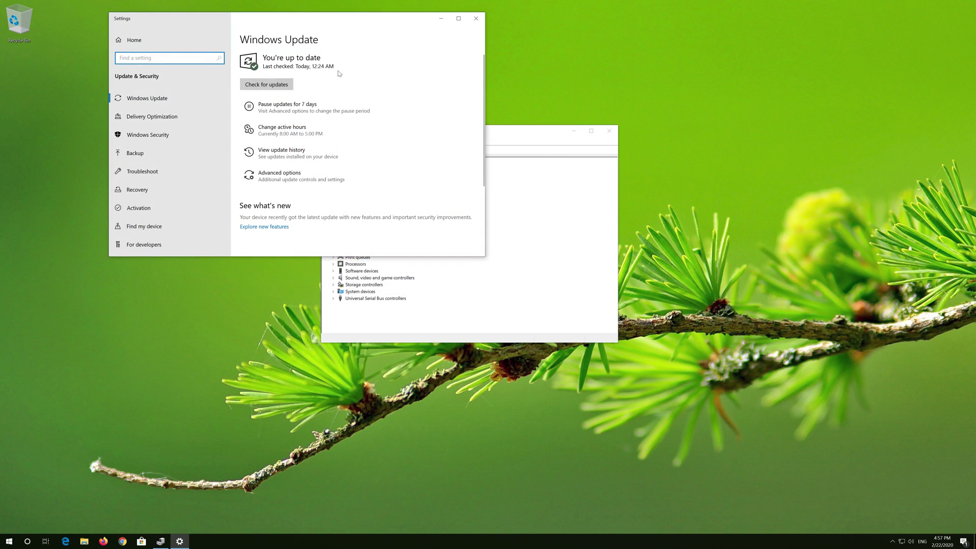
Step: Centre the Settings window and run a Windows Update check
{"action": "left_click_drag", "start_coordinate": [335, 32], "coordinate": [510, 126]}
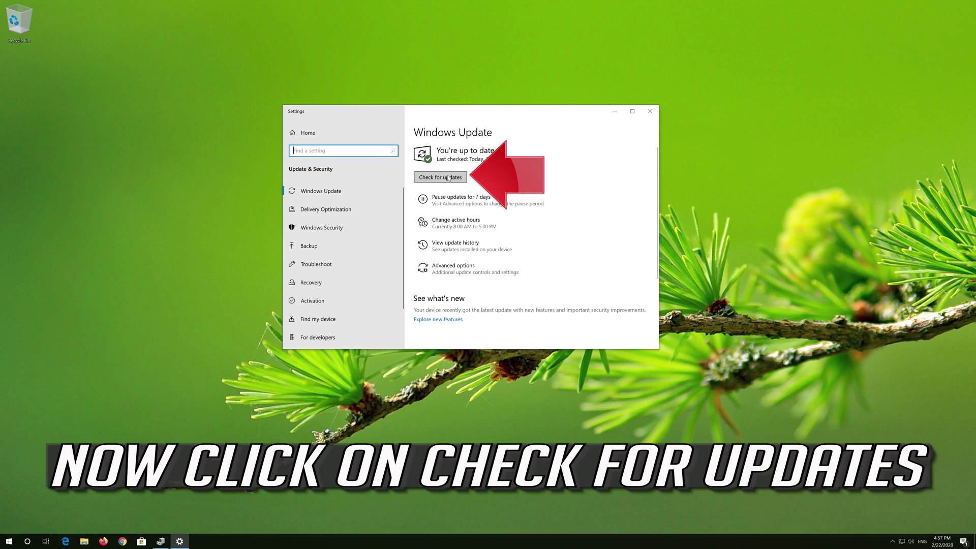
{"action": "left_click", "coordinate": [447, 178]}
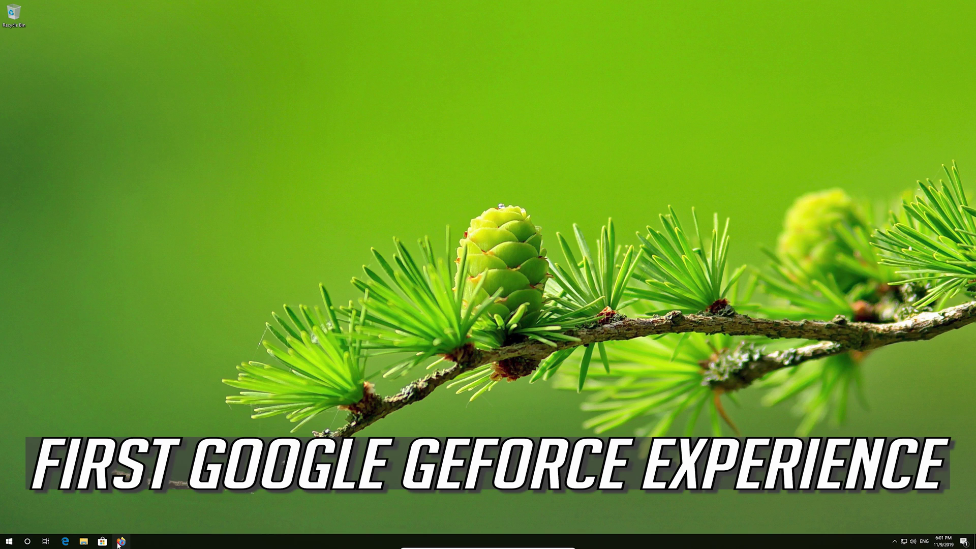
Step: Open Firefox and search Google for 'geforce experience'
{"action": "left_click", "coordinate": [119, 542]}
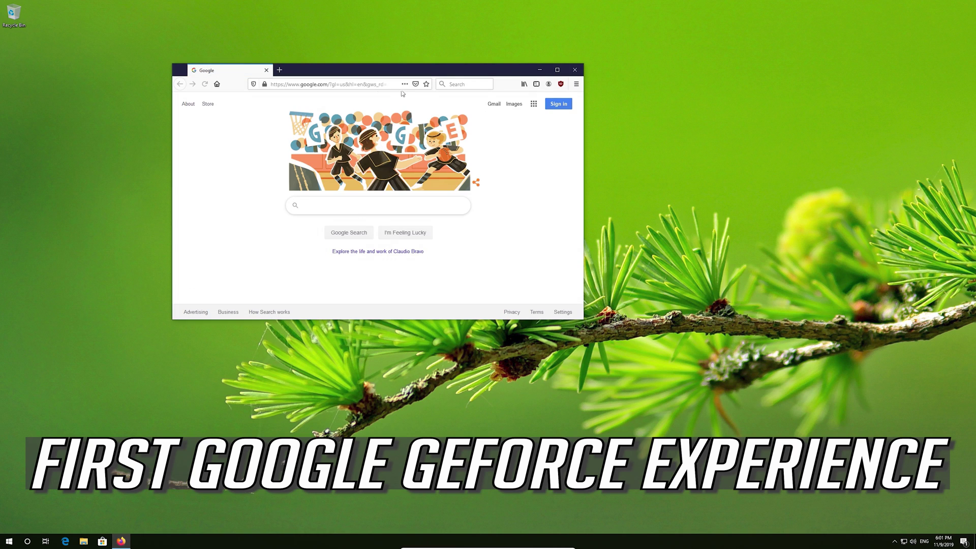
{"action": "left_click_drag", "start_coordinate": [409, 75], "coordinate": [480, 139]}
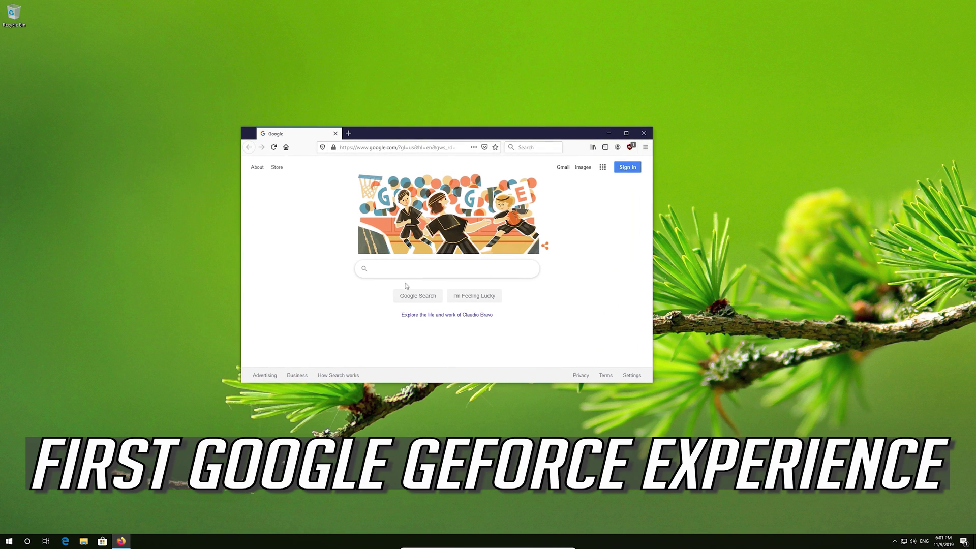
{"action": "type", "text": "geforce "}
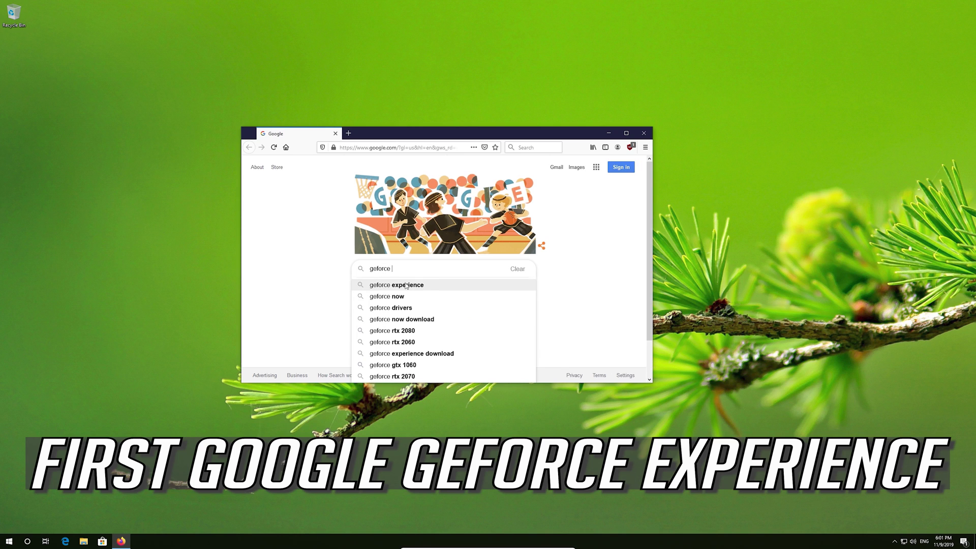
{"action": "type", "text": "experience"}
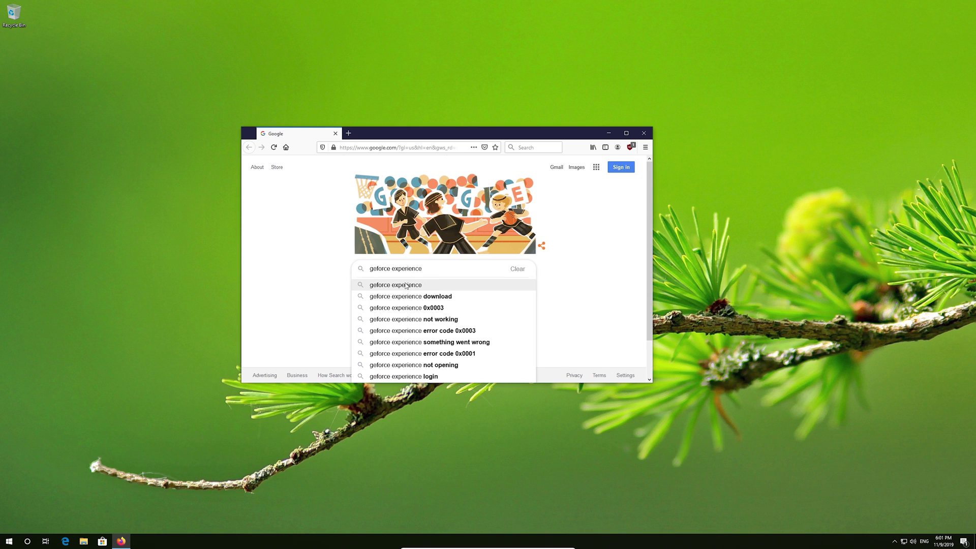
{"action": "left_click", "coordinate": [406, 285]}
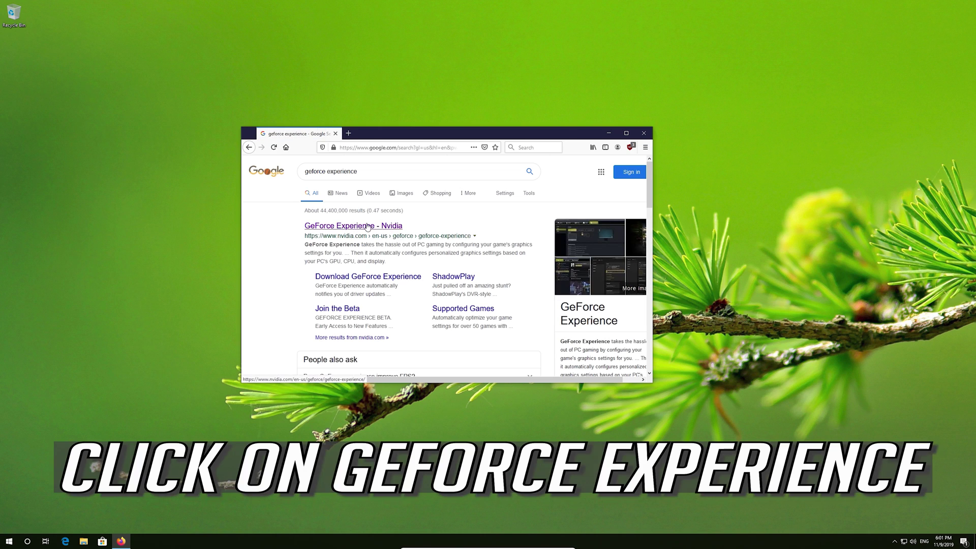
Step: Download and save the GeForce Experience installer from NVIDIA's page, then close Firefox
{"action": "left_click", "coordinate": [368, 227]}
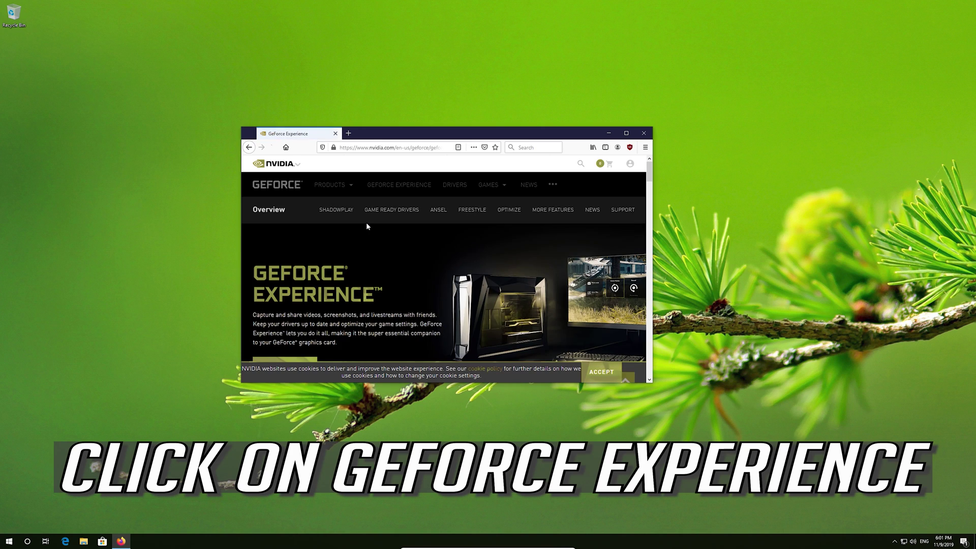
{"action": "scroll", "coordinate": [366, 222], "scroll_direction": "down", "scroll_amount": 3}
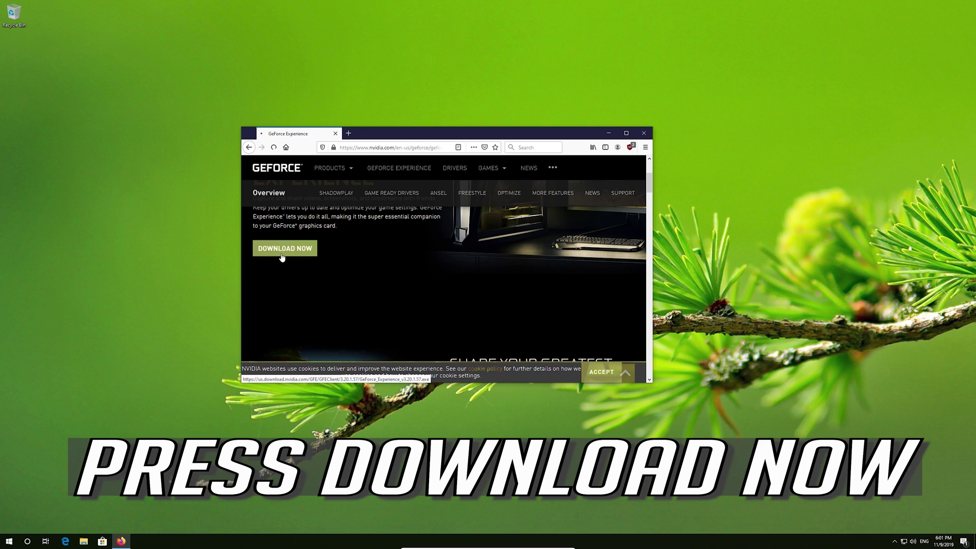
{"action": "left_click", "coordinate": [283, 258]}
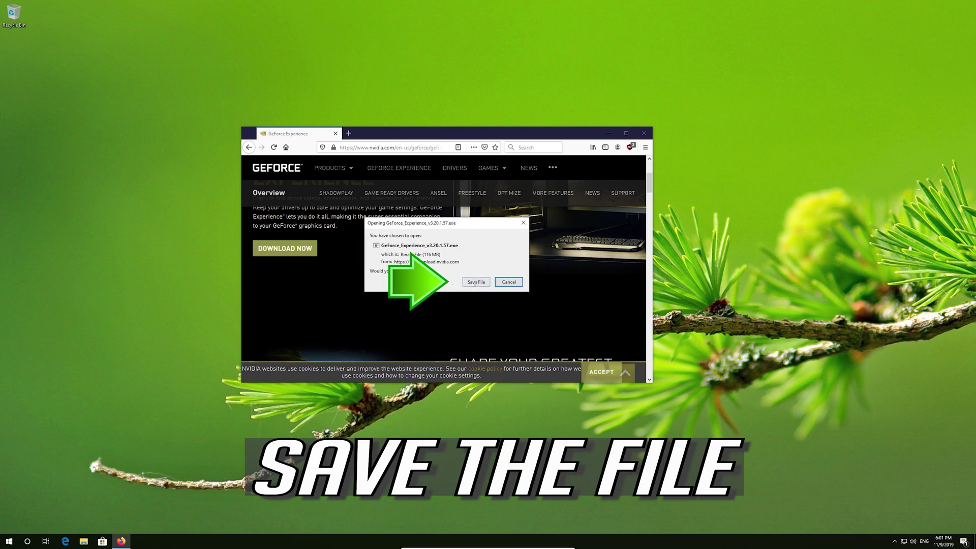
{"action": "left_click", "coordinate": [470, 284]}
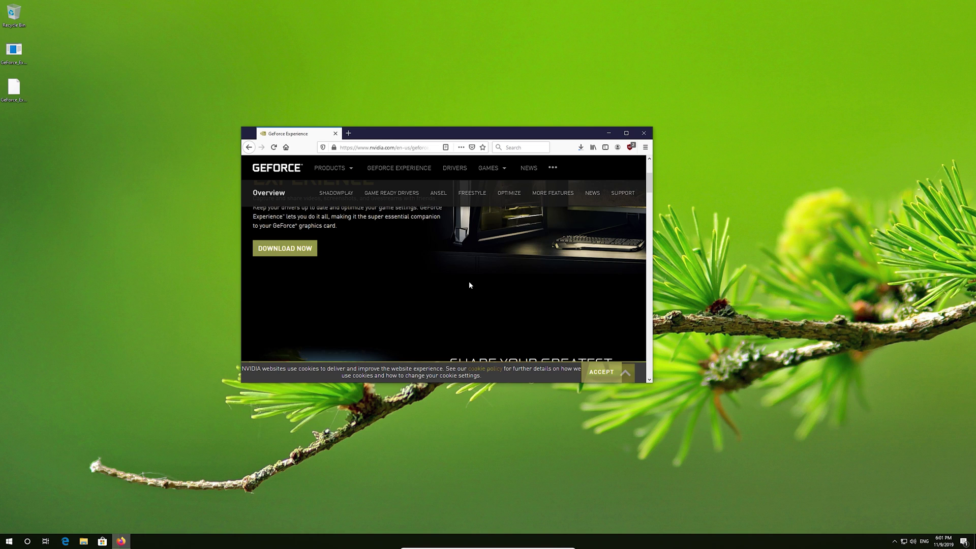
{"action": "left_click", "coordinate": [580, 147]}
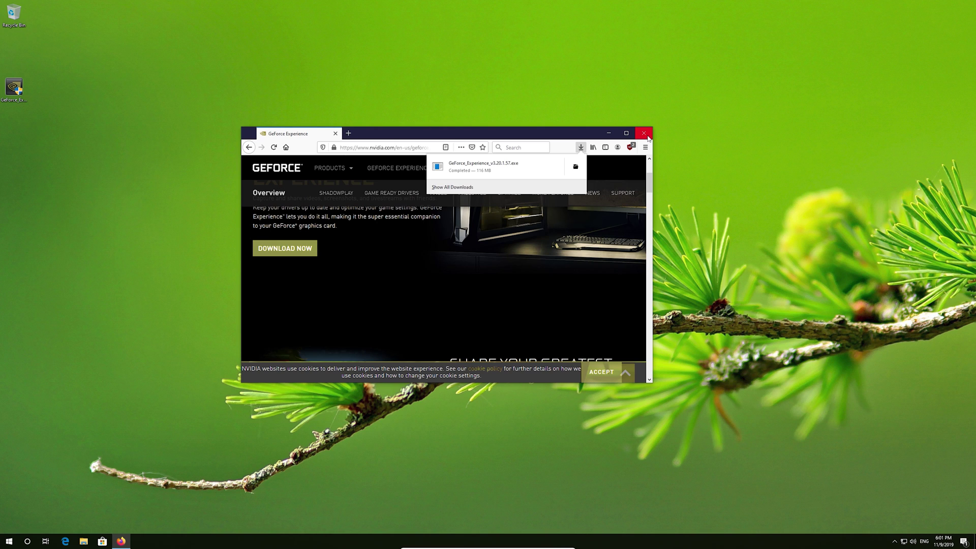
{"action": "left_click", "coordinate": [648, 136]}
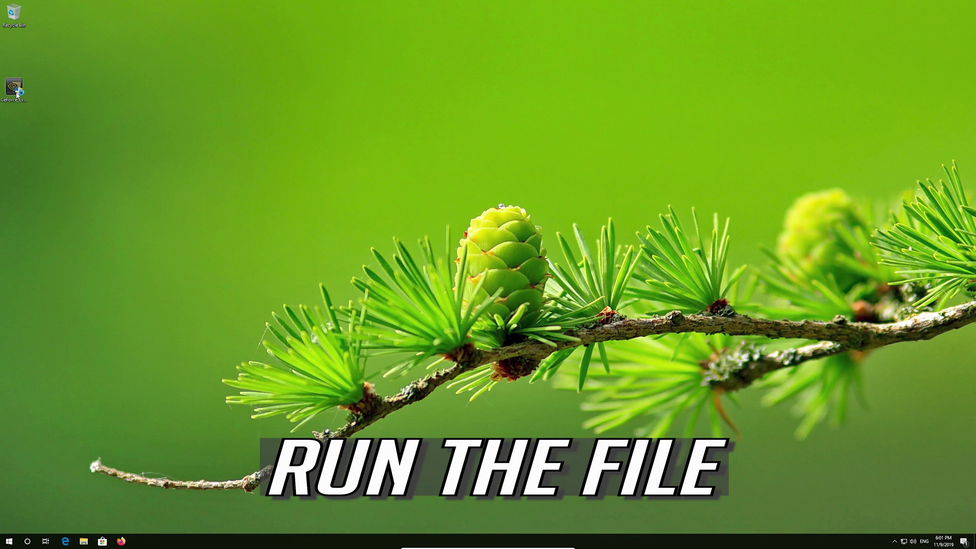
Step: Run the GeForce Experience installer from the desktop and approve the UAC prompt
{"action": "double_click", "coordinate": [14, 89]}
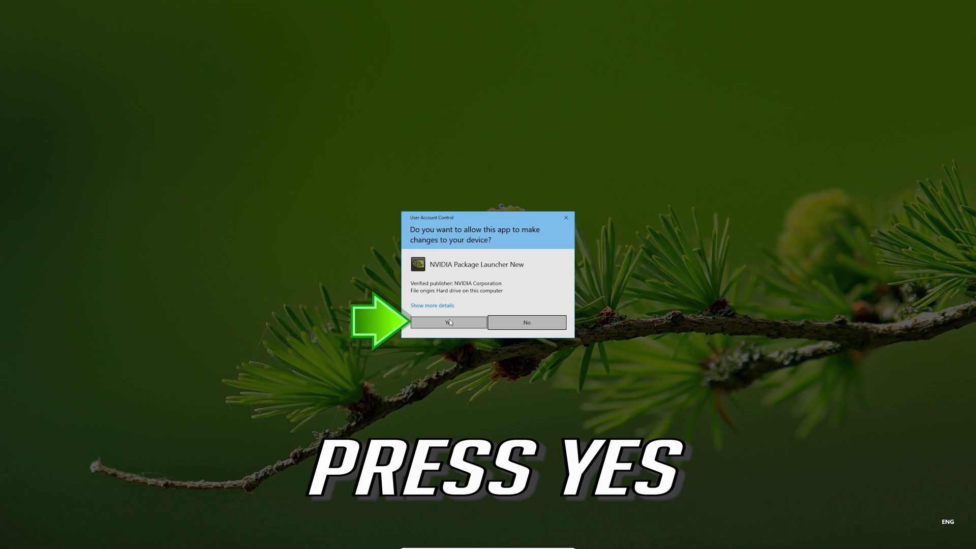
{"action": "left_click", "coordinate": [449, 323]}
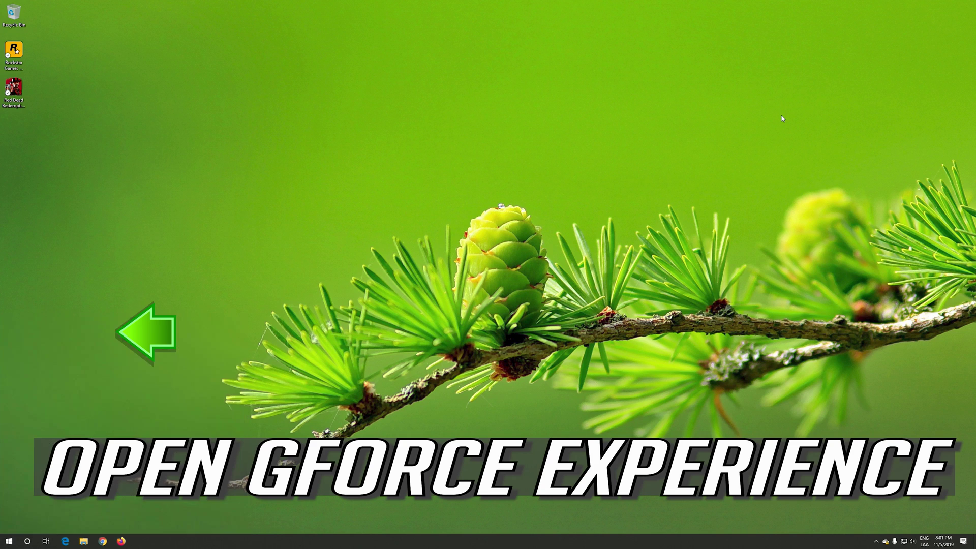
Step: Launch GeForce Experience from Start and view Game Ready Driver 441.12 under Drivers
{"action": "key", "text": "super"}
{"action": "type", "text": "gf"}
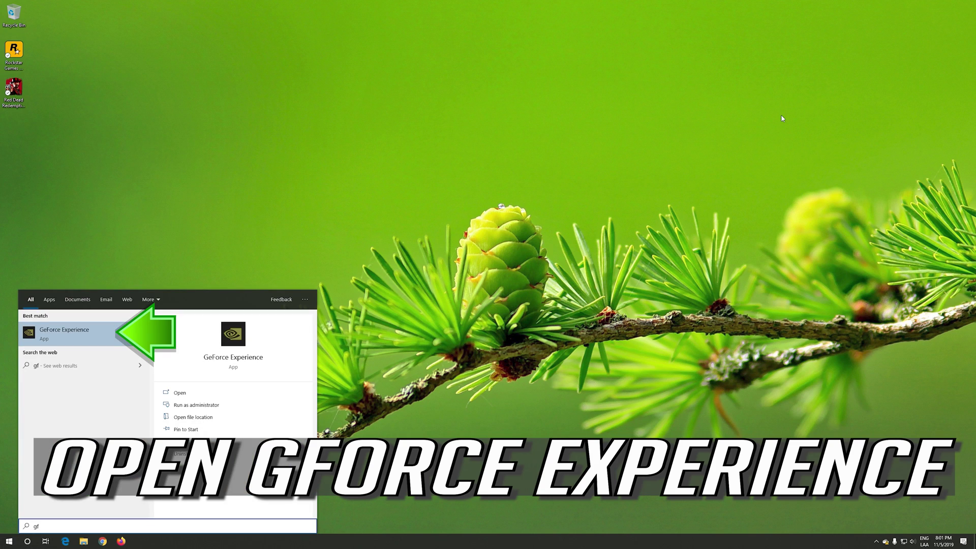
{"action": "type", "text": "orce"}
{"action": "type", "text": " experience"}
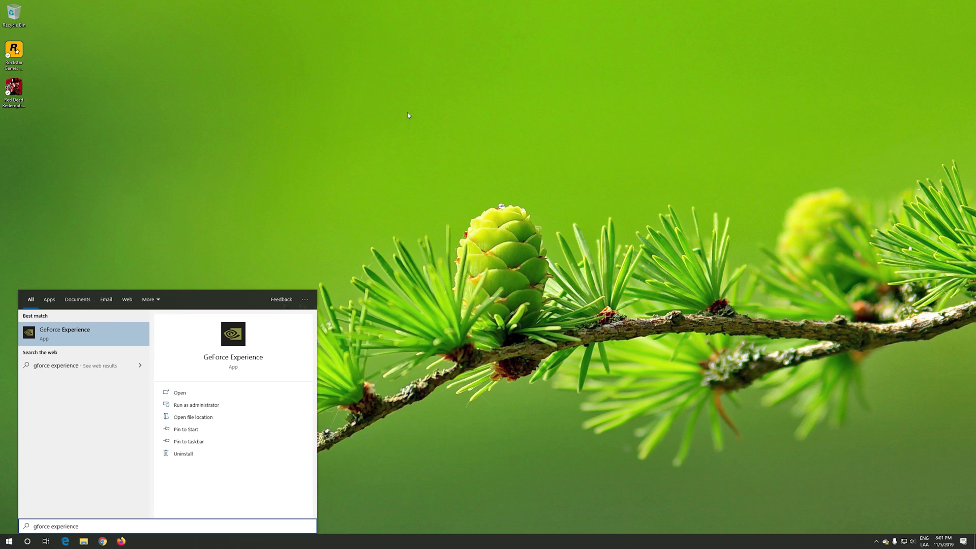
{"action": "left_click", "coordinate": [77, 335]}
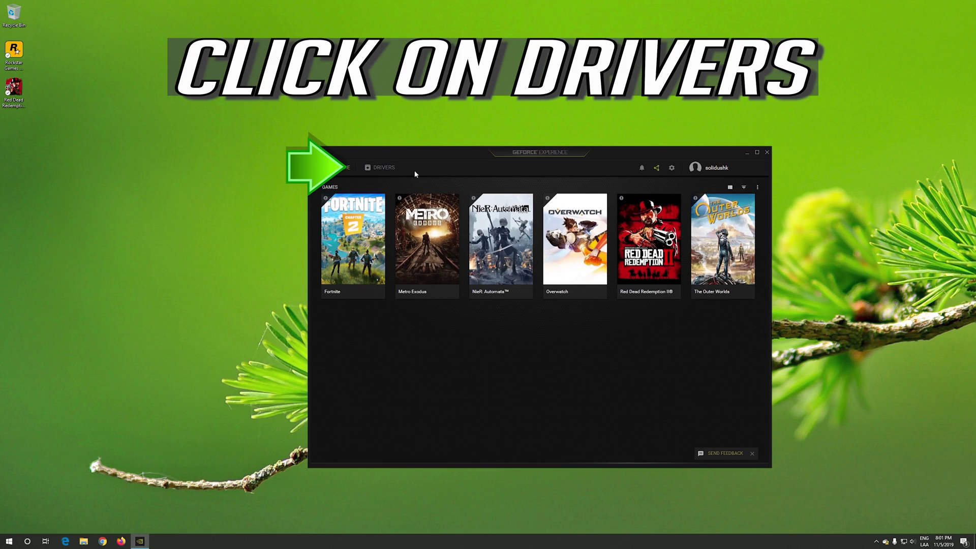
{"action": "left_click", "coordinate": [387, 172]}
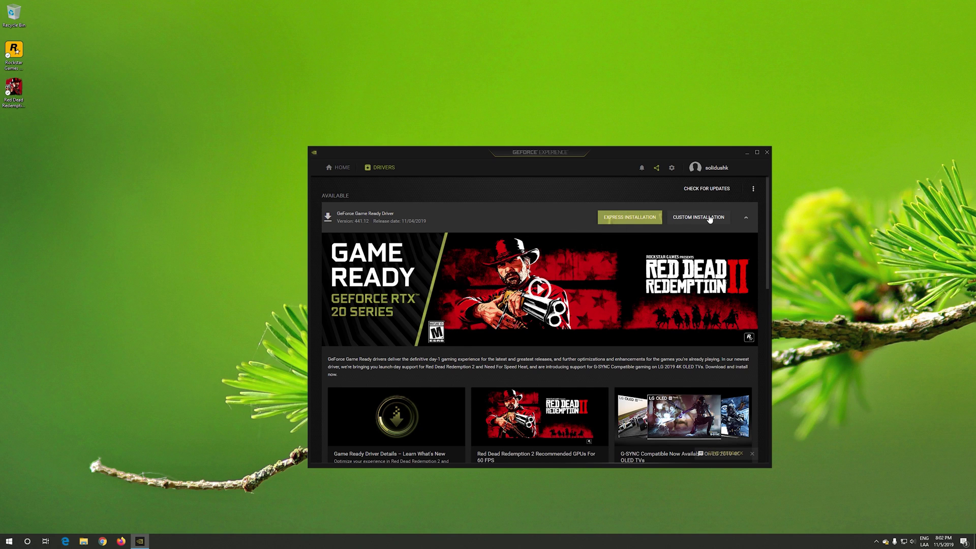
Step: Install Game Ready Driver 441.12 via Custom Installation, approving the UAC prompt
{"action": "left_click", "coordinate": [710, 219]}
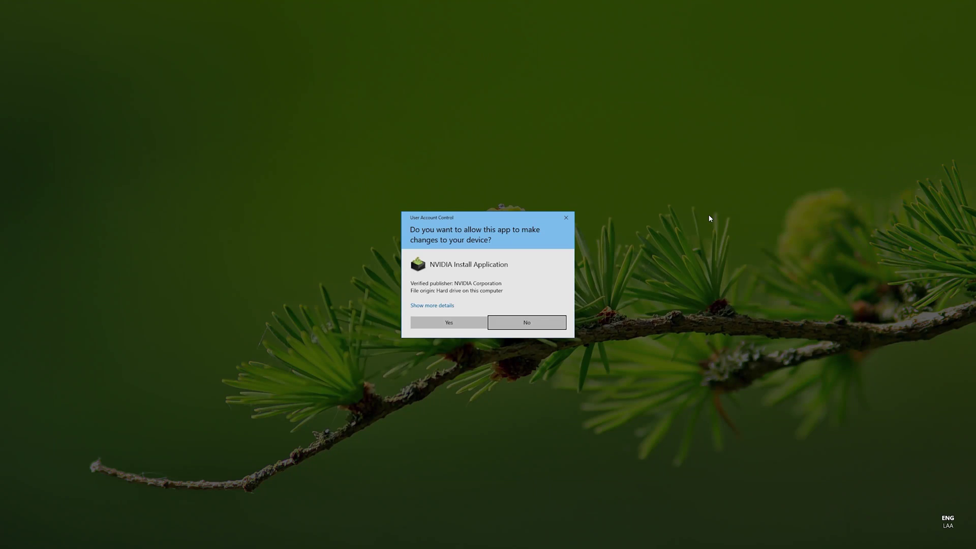
{"action": "left_click", "coordinate": [456, 321]}
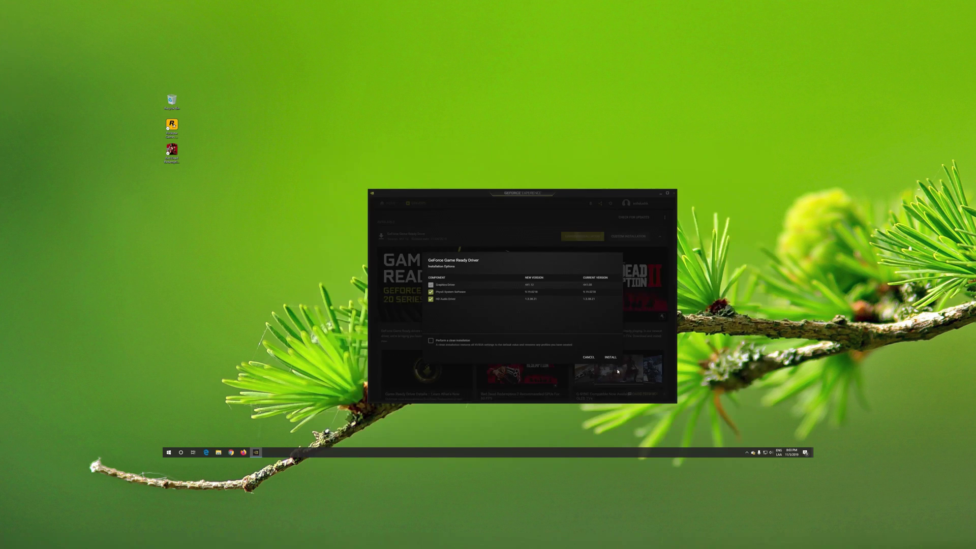
{"action": "left_click", "coordinate": [607, 360]}
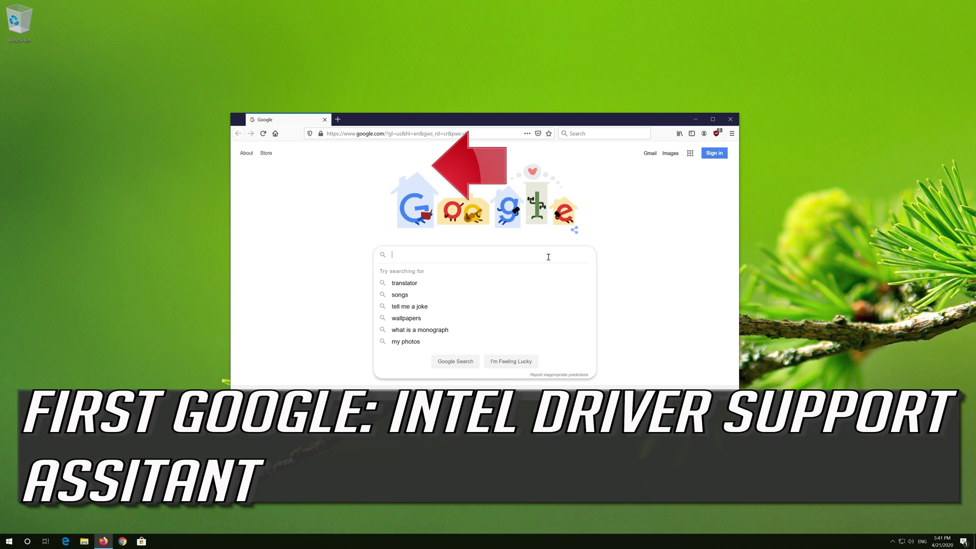
{"action": "type", "text": "intel driv"}
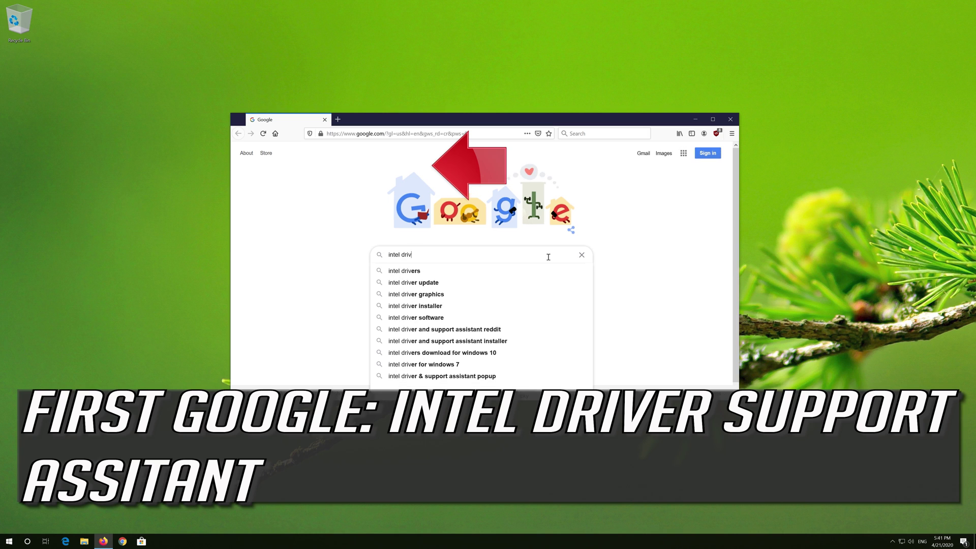
{"action": "type", "text": "er supp"}
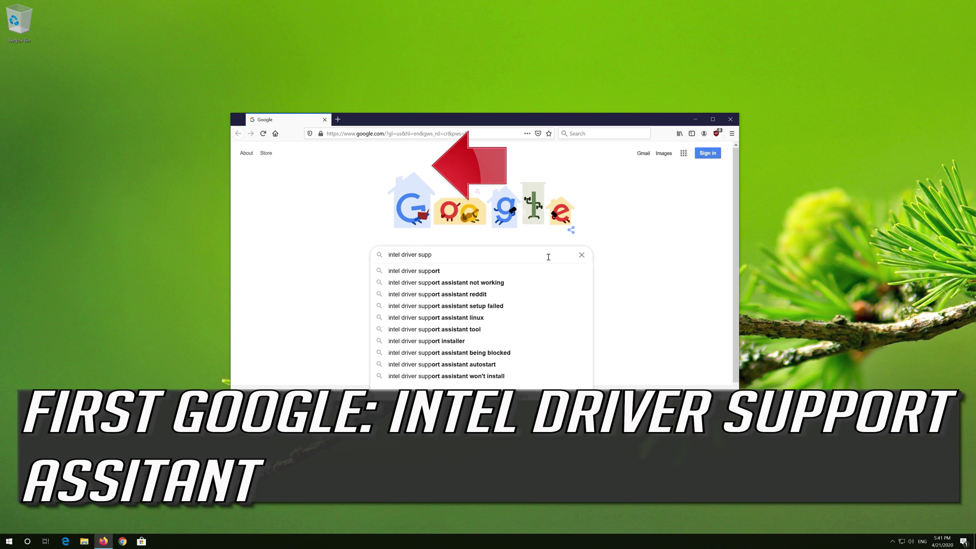
{"action": "type", "text": "ort assis"}
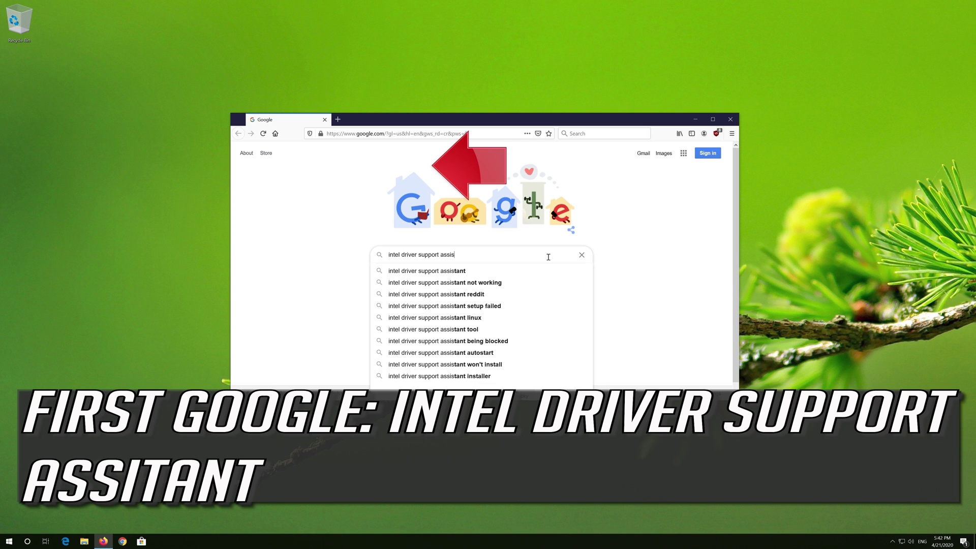
{"action": "type", "text": "tant"}
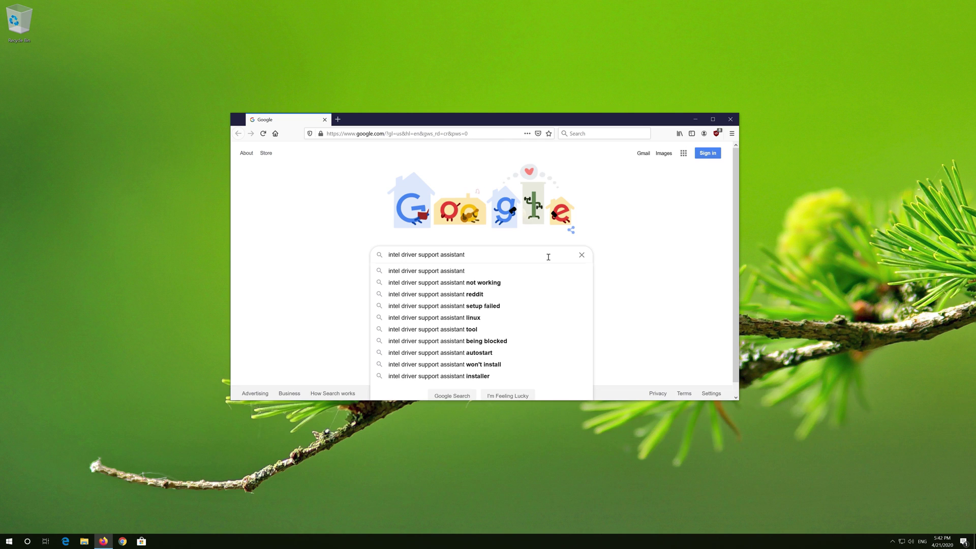
Step: Search Google for 'intel driver support assistant' and open the first intel.com result
{"action": "key", "text": "Return"}
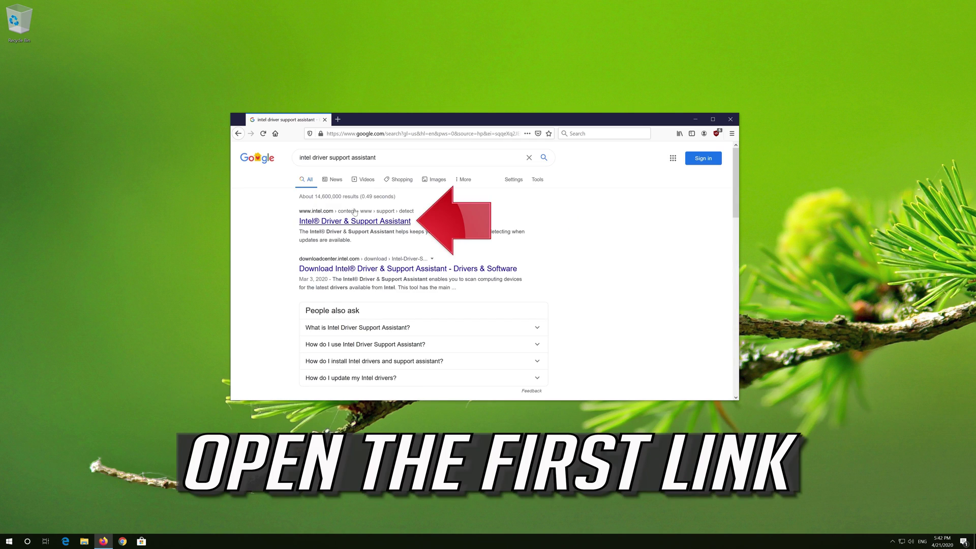
{"action": "left_click", "coordinate": [367, 222]}
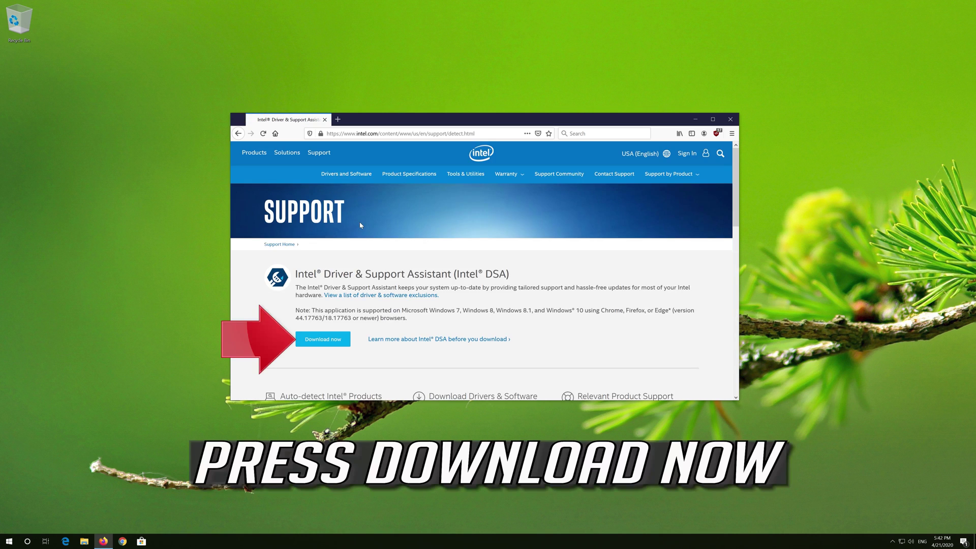
Step: Download the Intel Driver & Support Assistant installer and save the file
{"action": "left_click", "coordinate": [322, 339]}
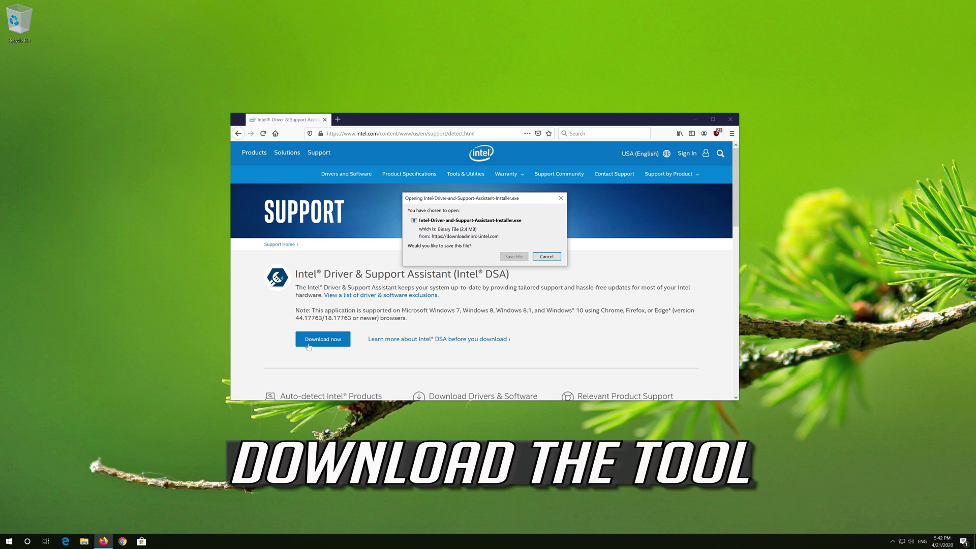
{"action": "left_click", "coordinate": [513, 256]}
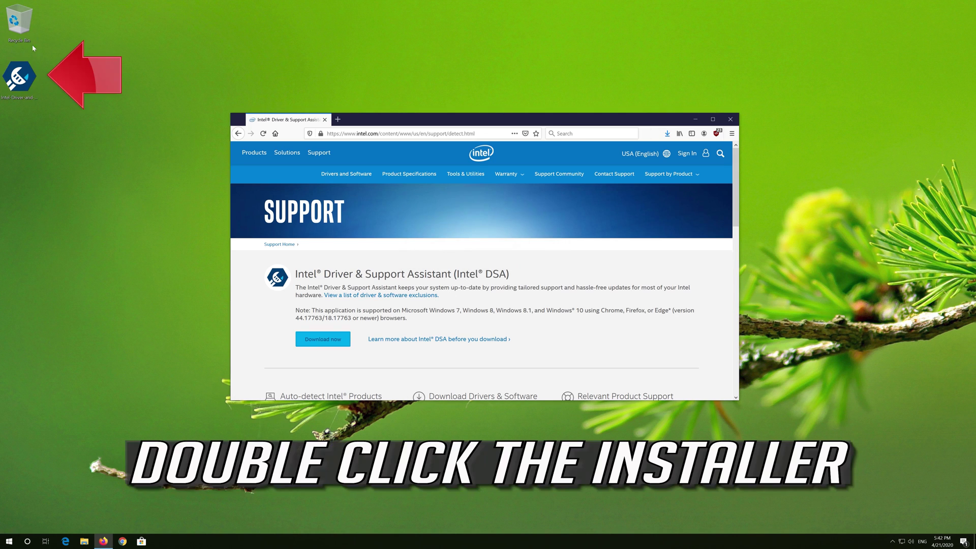
Step: Install Intel Driver & Support Assistant with the license accepted, then launch it
{"action": "double_click", "coordinate": [19, 78]}
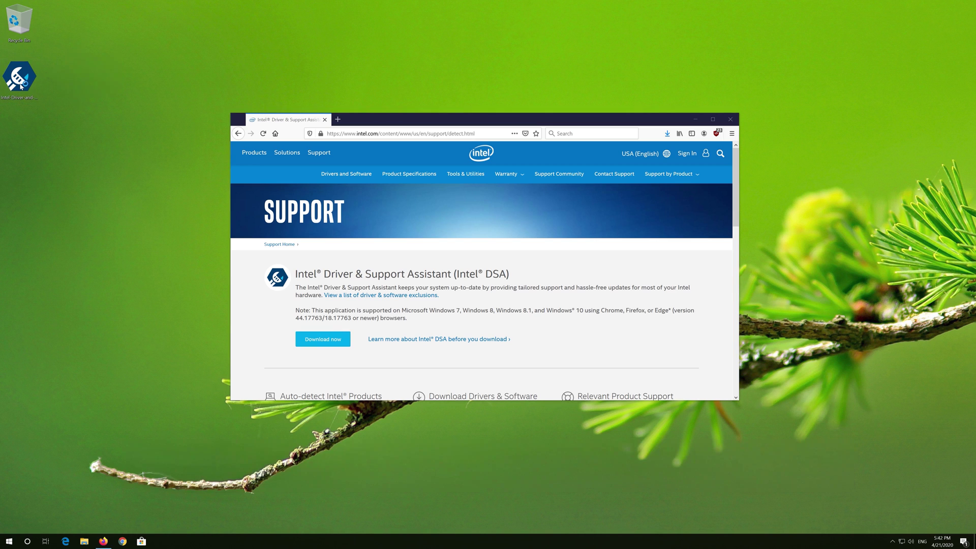
{"action": "left_click_drag", "start_coordinate": [134, 111], "coordinate": [383, 160]}
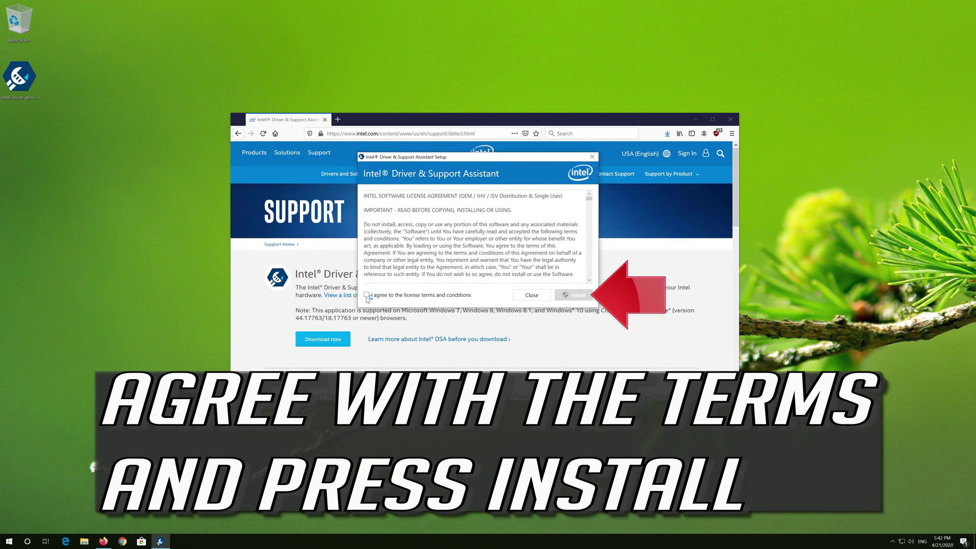
{"action": "left_click", "coordinate": [368, 296]}
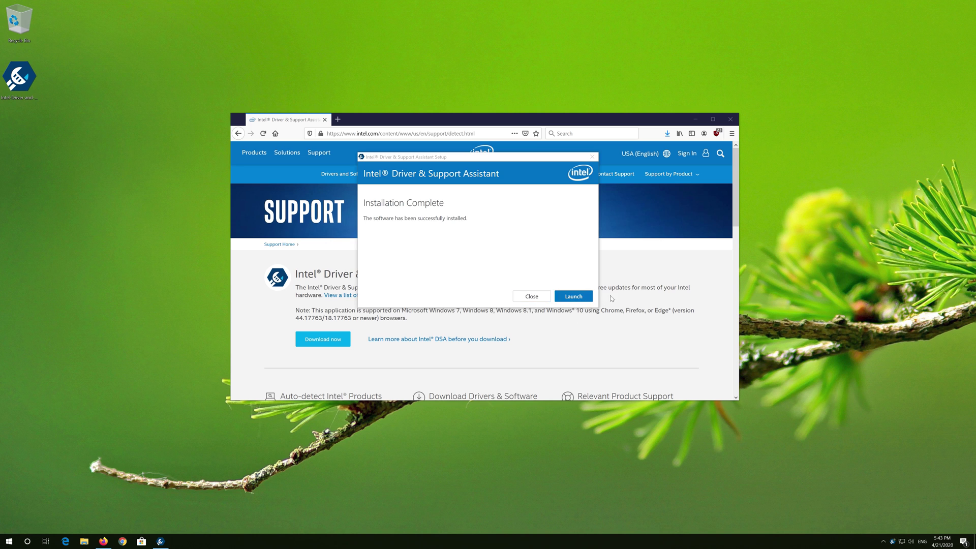
{"action": "left_click", "coordinate": [573, 296]}
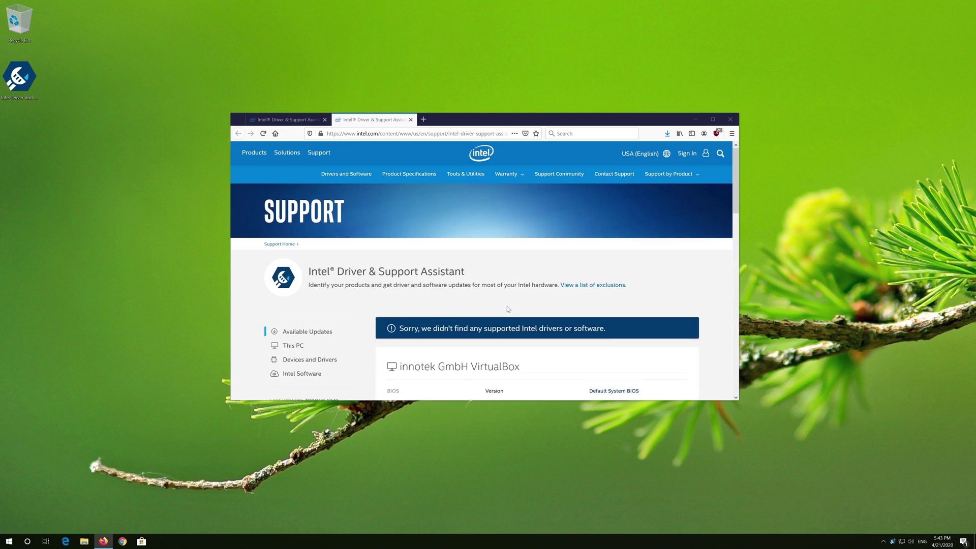
{"action": "scroll", "coordinate": [508, 306], "scroll_direction": "down", "scroll_amount": 3}
{"action": "scroll", "coordinate": [507, 306], "scroll_direction": "down", "scroll_amount": 2}
{"action": "scroll", "coordinate": [507, 306], "scroll_direction": "down", "scroll_amount": 2}
{"action": "scroll", "coordinate": [508, 308], "scroll_direction": "down", "scroll_amount": 1}
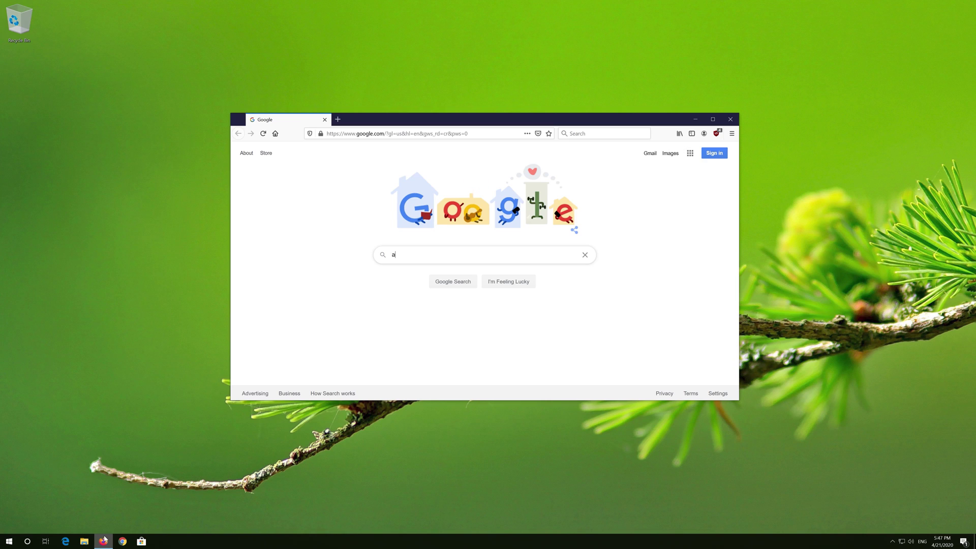
{"action": "type", "text": "amd gpu"}
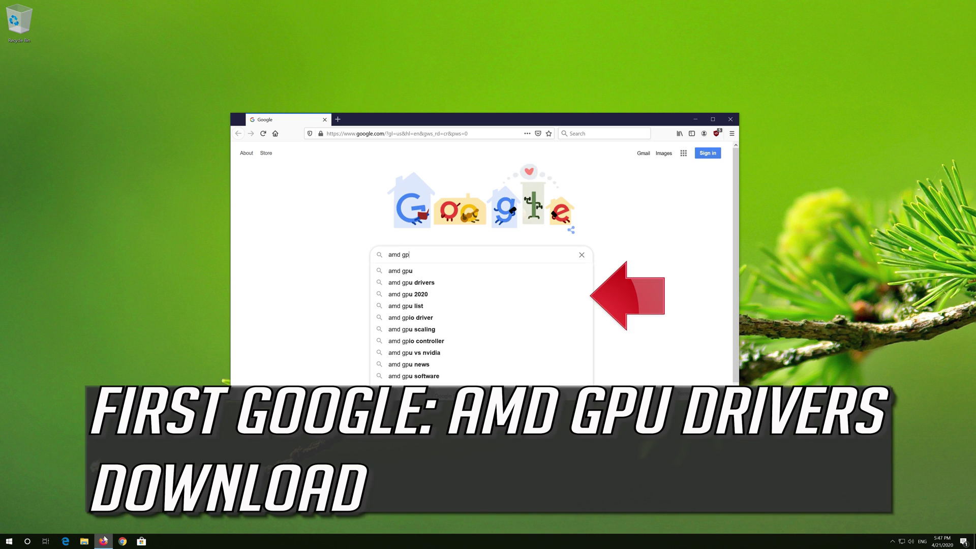
{"action": "type", "text": " drivers"}
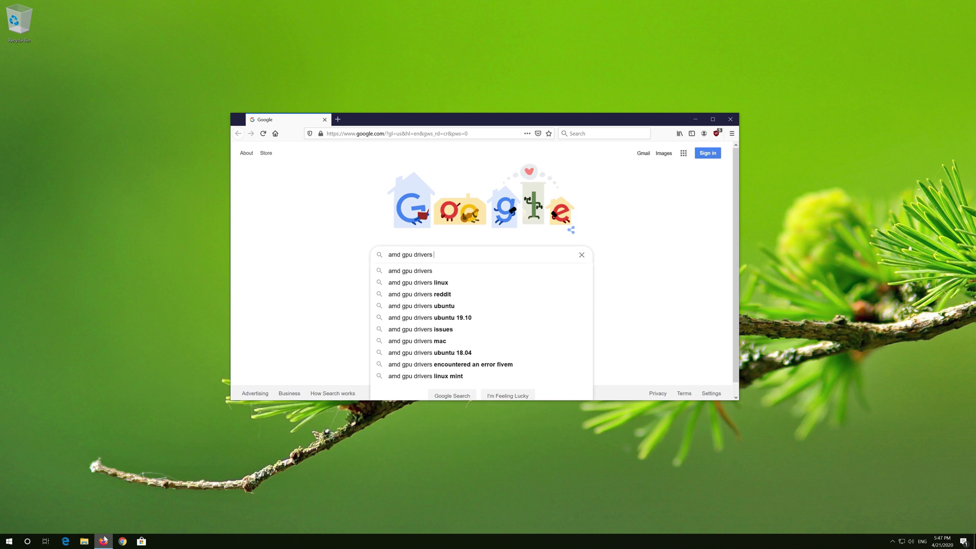
{"action": "type", "text": " download"}
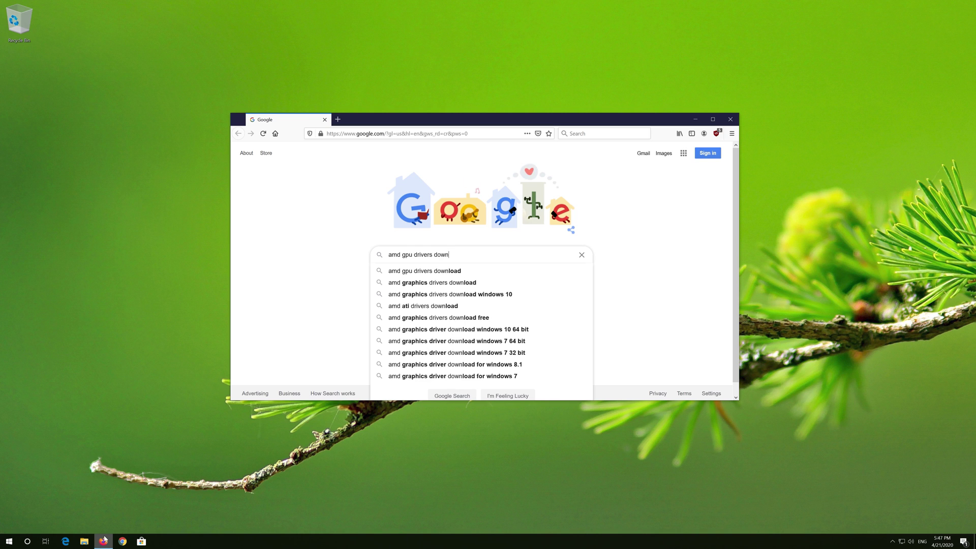
Step: Run the Google search for 'amd gpu drivers download'
{"action": "key", "text": "Return"}
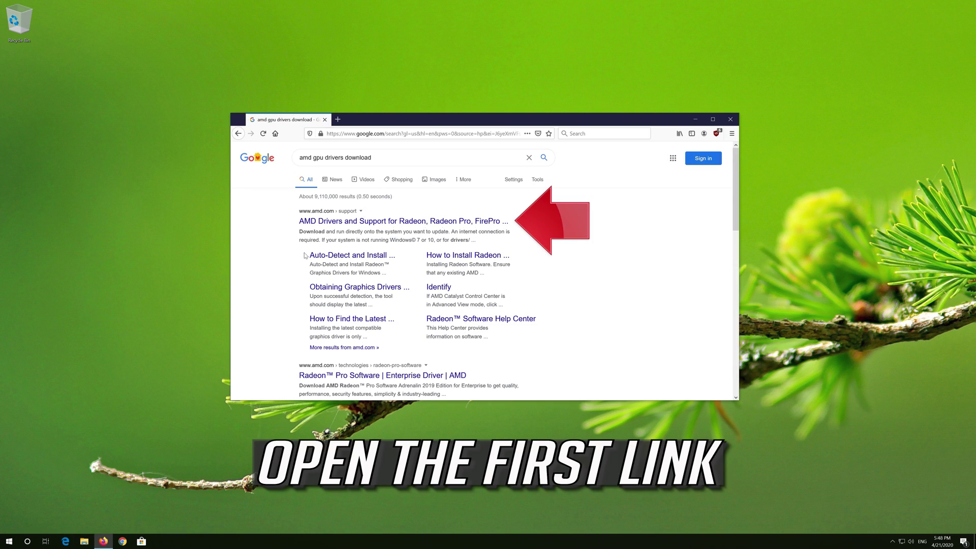
Step: Save the Radeon auto-detect installer from AMD's Drivers and Support page, then close Firefox
{"action": "left_click", "coordinate": [387, 221]}
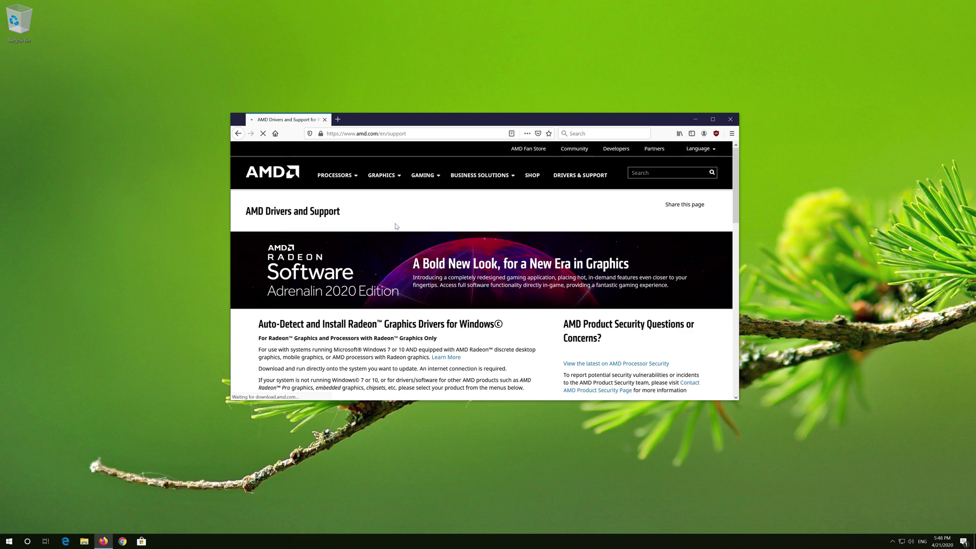
{"action": "scroll", "coordinate": [394, 226], "scroll_direction": "down", "scroll_amount": 3}
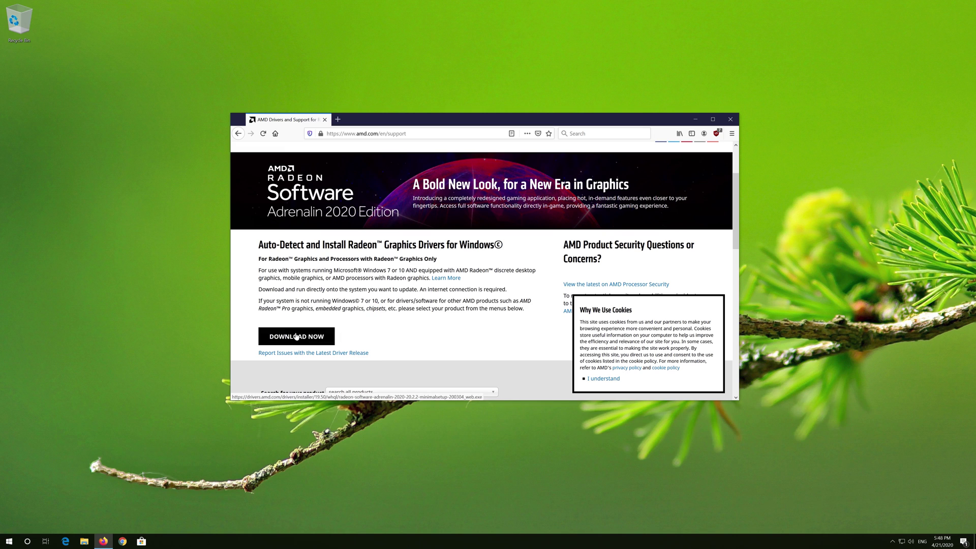
{"action": "left_click", "coordinate": [297, 336]}
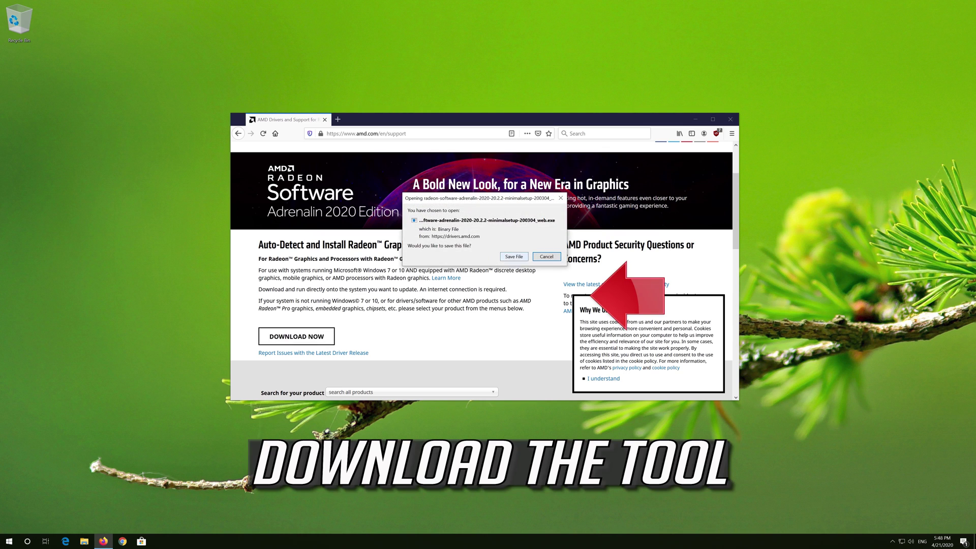
{"action": "left_click", "coordinate": [514, 256]}
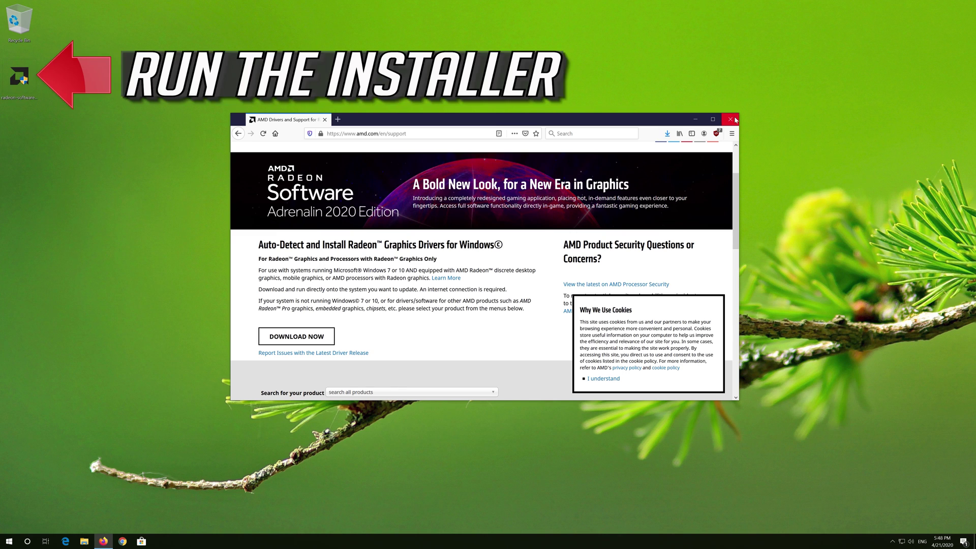
{"action": "left_click", "coordinate": [735, 119]}
Step: Run the Radeon installer, allow it through UAC, and extract to the default folder
{"action": "double_click", "coordinate": [19, 76]}
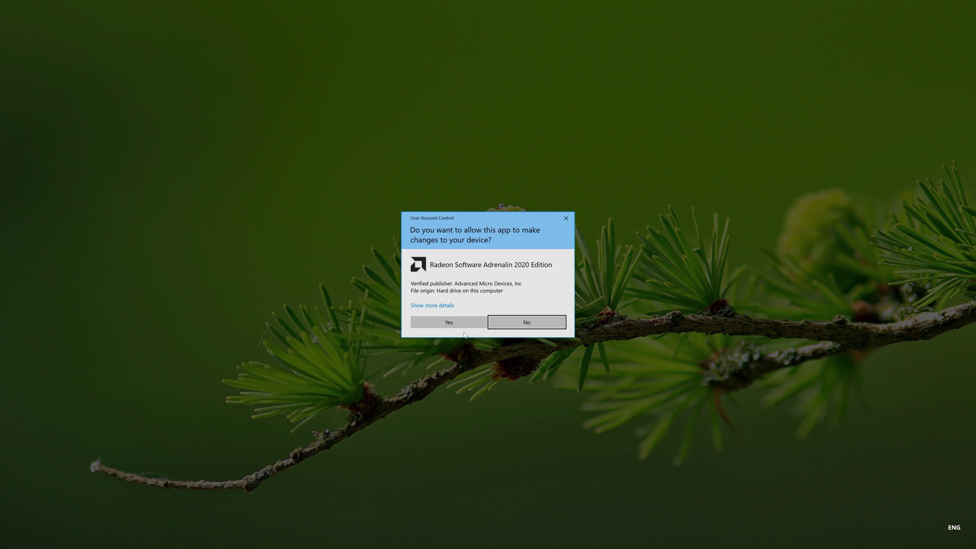
{"action": "left_click", "coordinate": [430, 322]}
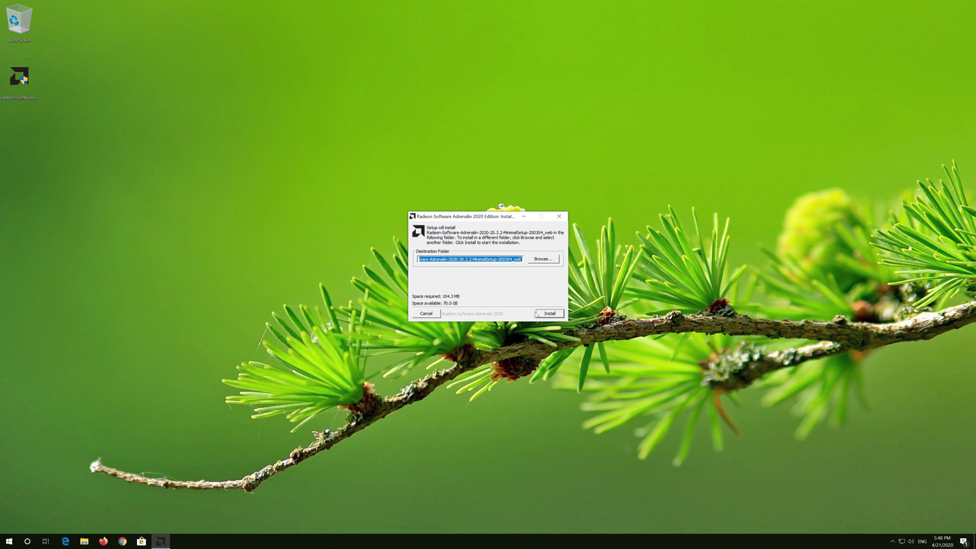
{"action": "left_click", "coordinate": [554, 315]}
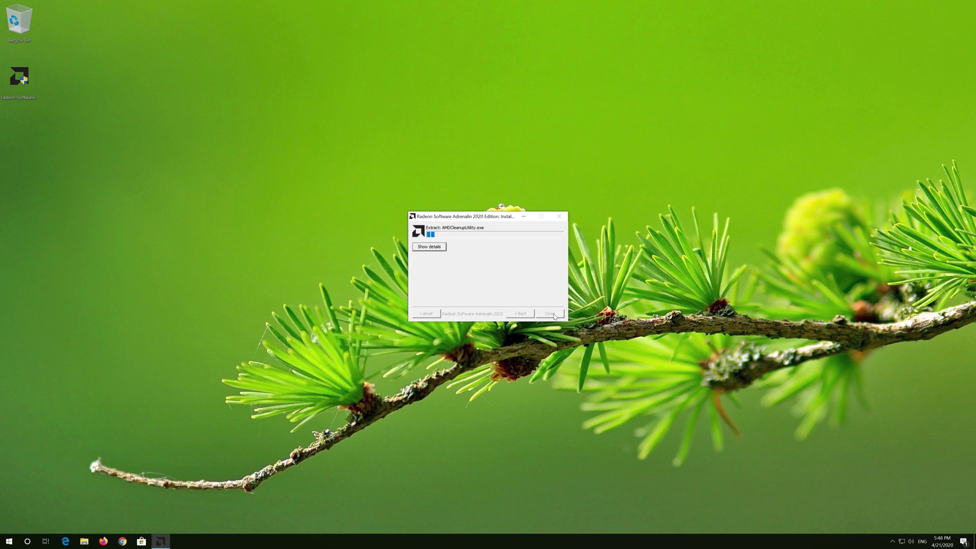